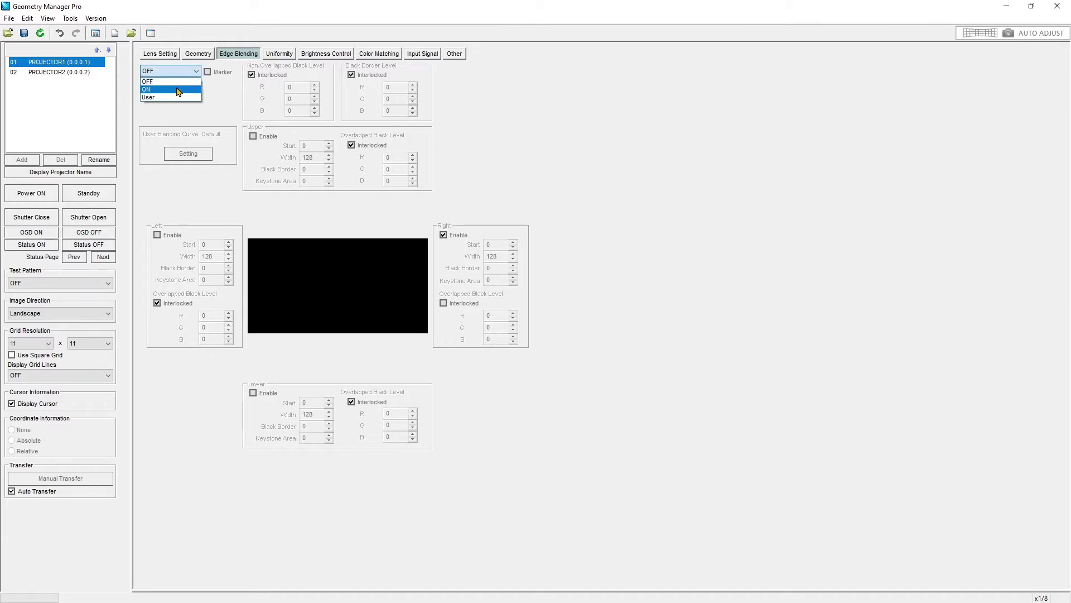
- Set PROJECTOR1's Edge Blending to ON and tick Marker to show the blend marker
{"action": "left_click", "coordinate": [178, 91]}
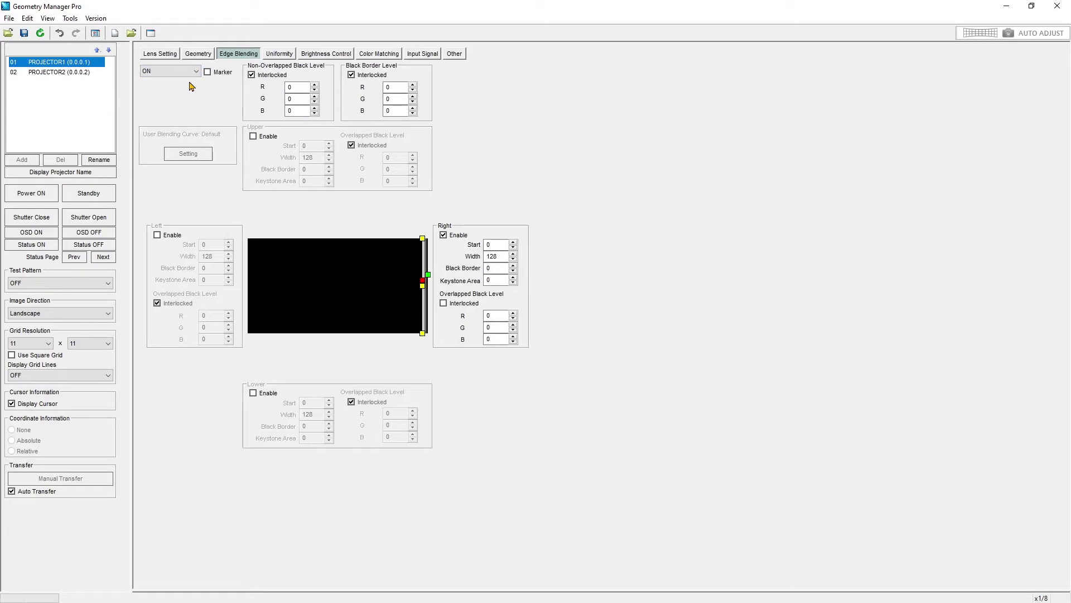
{"action": "left_click", "coordinate": [208, 73]}
- Untick Marker and toggle the Upper, Left and Lower edges off, leaving only Right enabled
{"action": "left_click", "coordinate": [210, 73]}
{"action": "left_click", "coordinate": [252, 137]}
{"action": "left_click", "coordinate": [157, 235]}
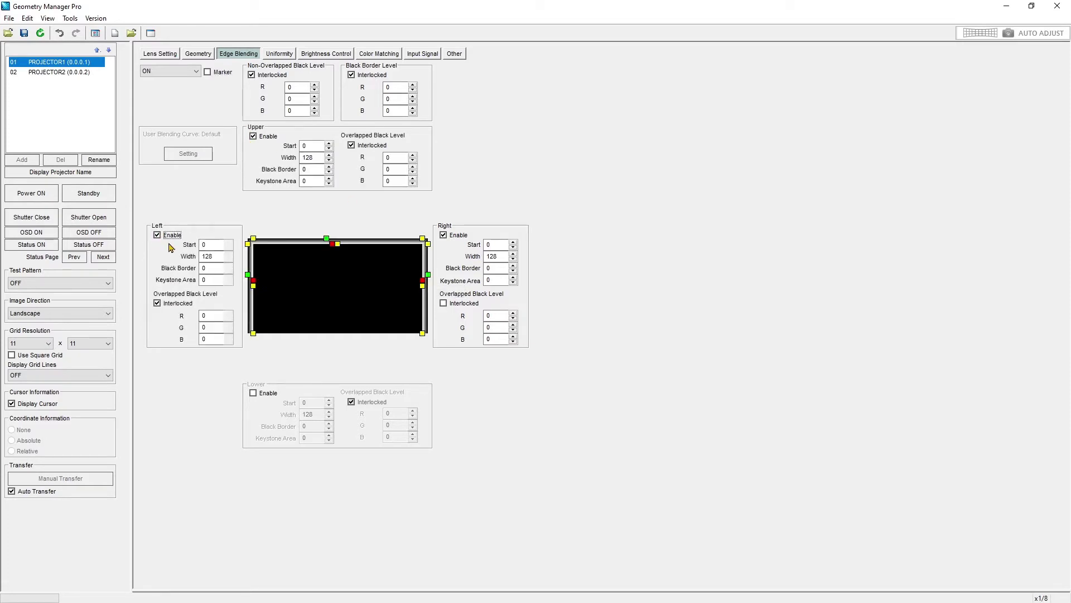
{"action": "left_click", "coordinate": [252, 393]}
{"action": "left_click", "coordinate": [253, 393]}
{"action": "left_click", "coordinate": [157, 235]}
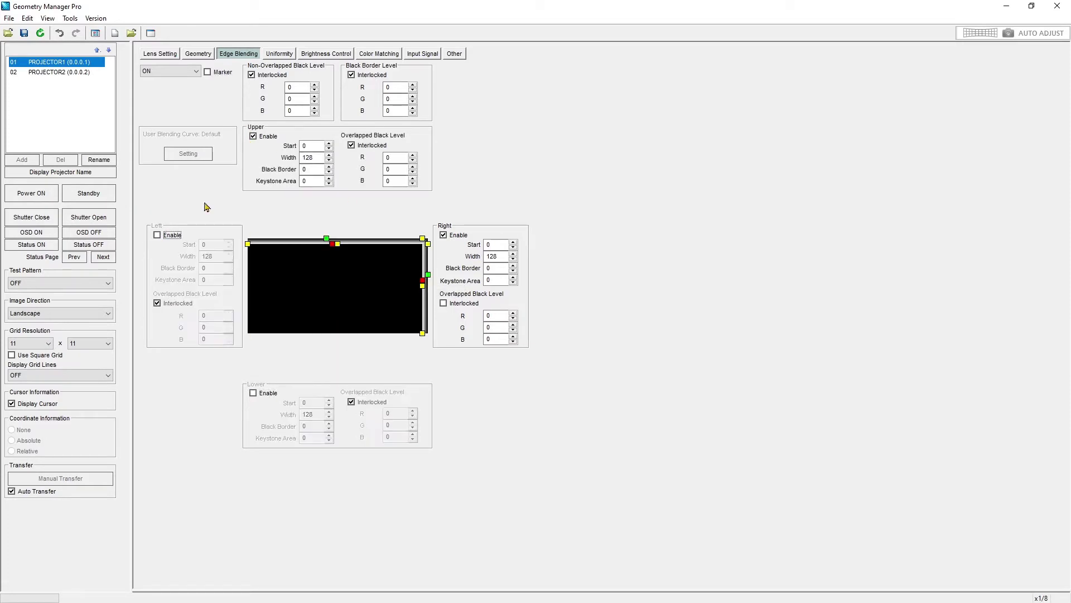
{"action": "left_click", "coordinate": [253, 136]}
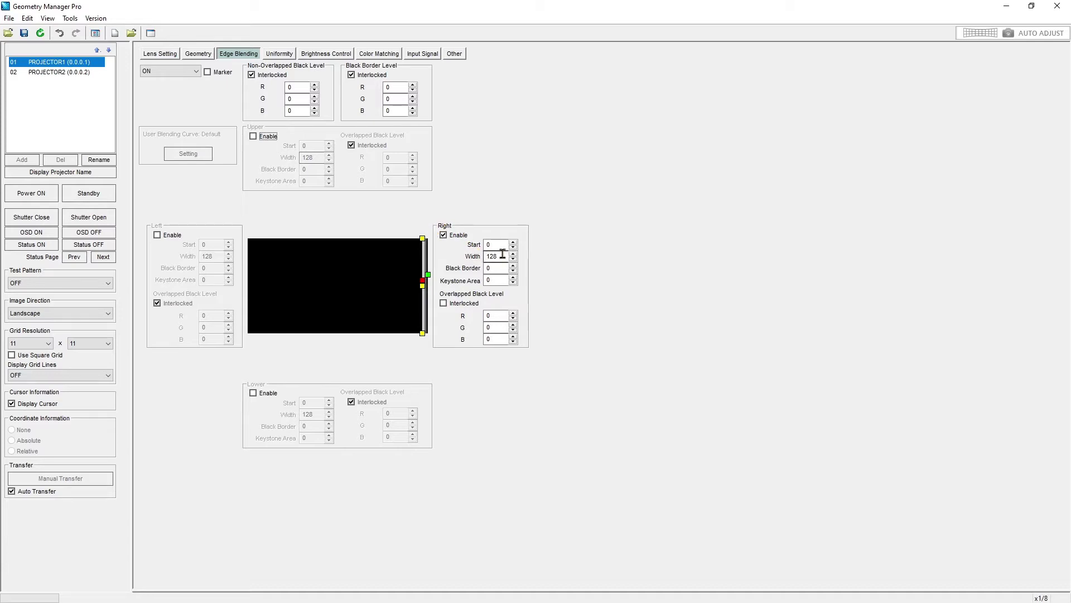
- Set the Right blend edge Start to 330, shifting its blend line inward on the preview
{"action": "double_click", "coordinate": [487, 245]}
{"action": "mouse_move", "coordinate": [423, 280]}
{"action": "left_mouse_down"}
{"action": "mouse_move", "coordinate": [405, 275]}
{"action": "mouse_move", "coordinate": [428, 274]}
{"action": "left_mouse_up"}
{"action": "double_click", "coordinate": [491, 245]}
{"action": "type", "text": "330"}
{"action": "key", "text": "Return"}
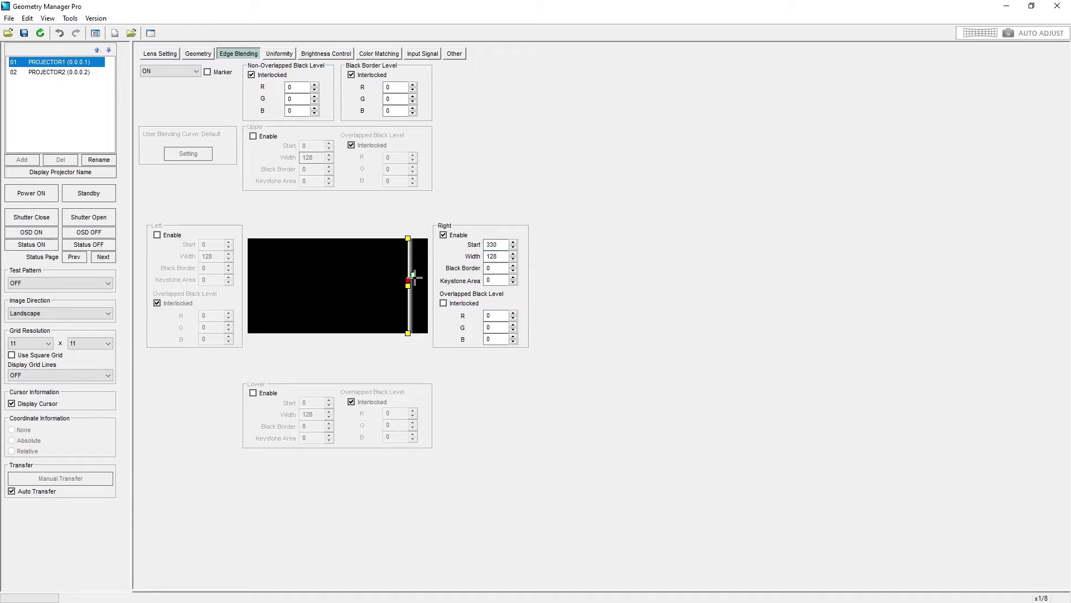
{"action": "left_click_drag", "start_coordinate": [414, 277], "coordinate": [428, 277]}
- Enter 600 as the Right blend edge Width, then start editing its Black Border value
{"action": "double_click", "coordinate": [491, 256]}
{"action": "type", "text": "6"}
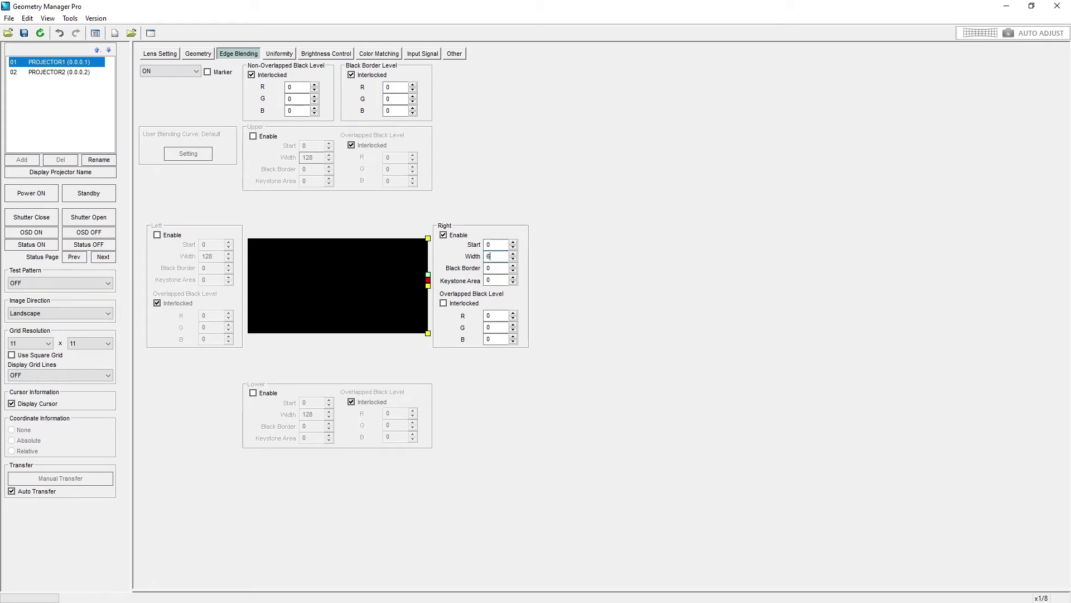
{"action": "type", "text": "00"}
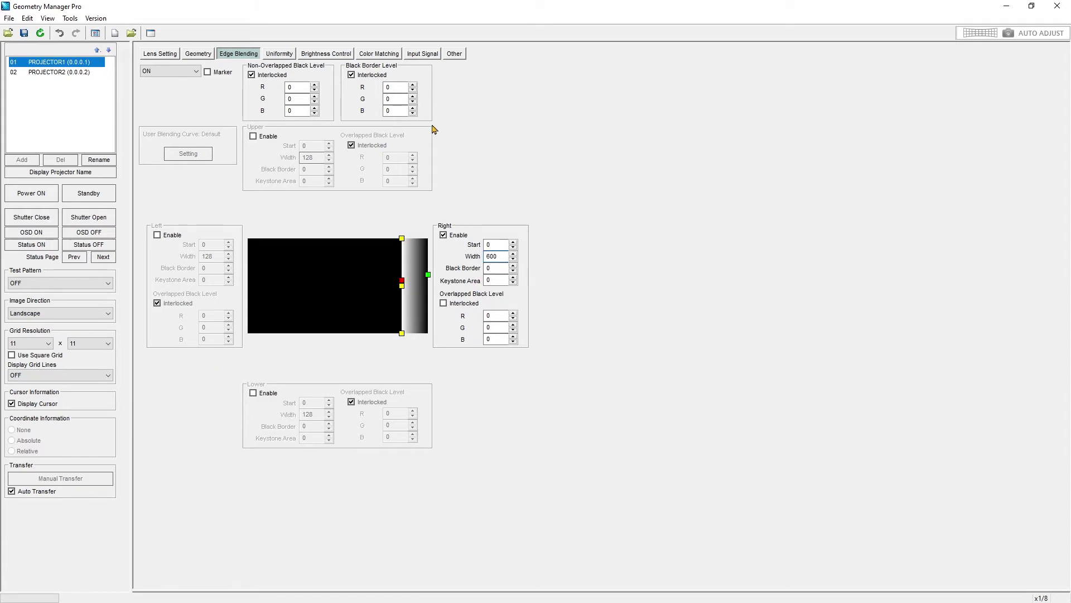
{"action": "left_click", "coordinate": [499, 267]}
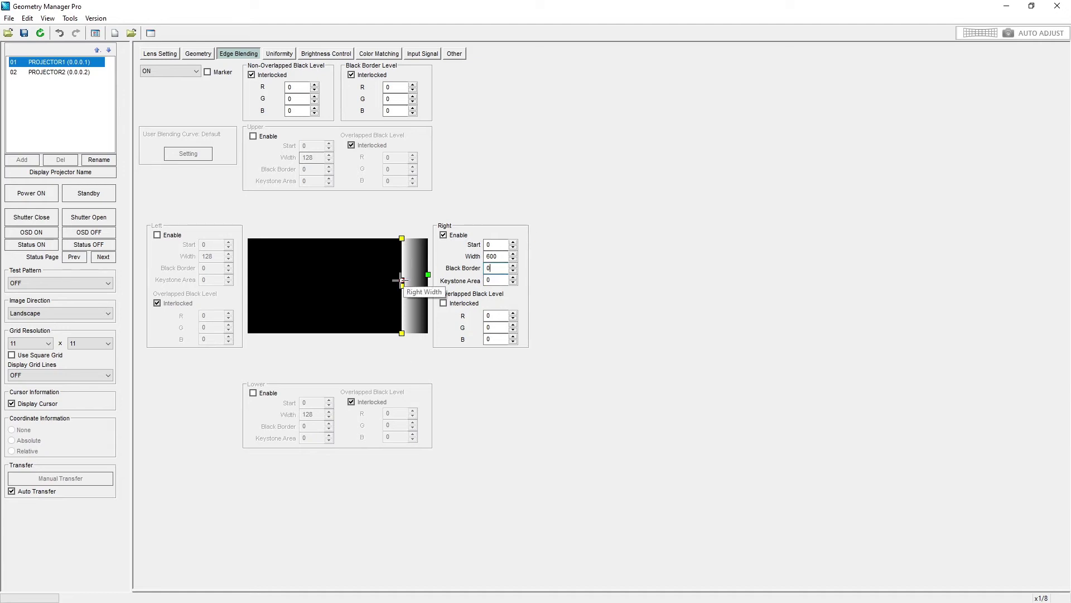
{"action": "type", "text": "136"}
{"action": "key", "text": "Tab"}
{"action": "type", "text": "86"}
{"action": "left_click", "coordinate": [513, 283]}
{"action": "left_click", "coordinate": [513, 282]}
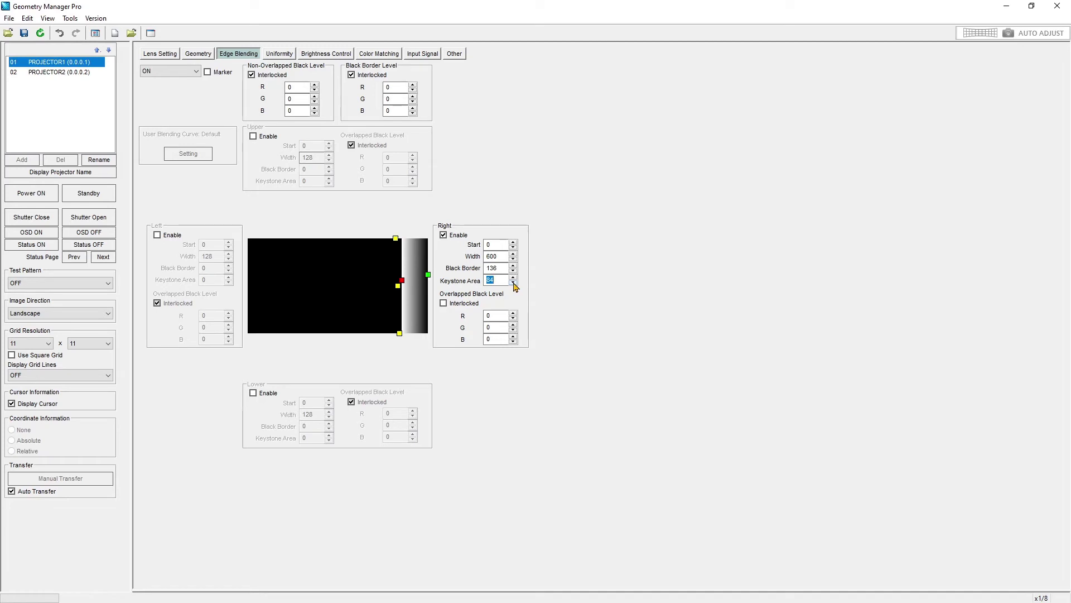
{"action": "left_click_drag", "start_coordinate": [396, 238], "coordinate": [401, 239]}
{"action": "left_click_drag", "start_coordinate": [505, 279], "coordinate": [439, 282]}
{"action": "type", "text": "0"}
{"action": "left_click_drag", "start_coordinate": [504, 268], "coordinate": [438, 266]}
{"action": "type", "text": "0"}
- Switch edge blending to User, reset the test-bent curve to a gamma 1.00 line, then cancel
{"action": "left_click", "coordinate": [196, 71]}
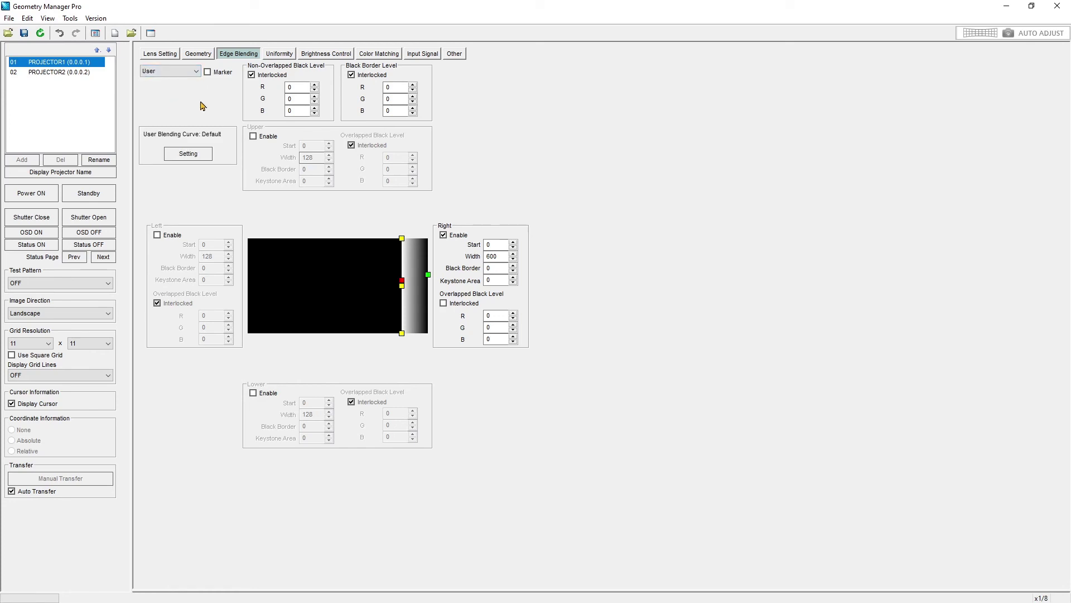
{"action": "left_click", "coordinate": [200, 154]}
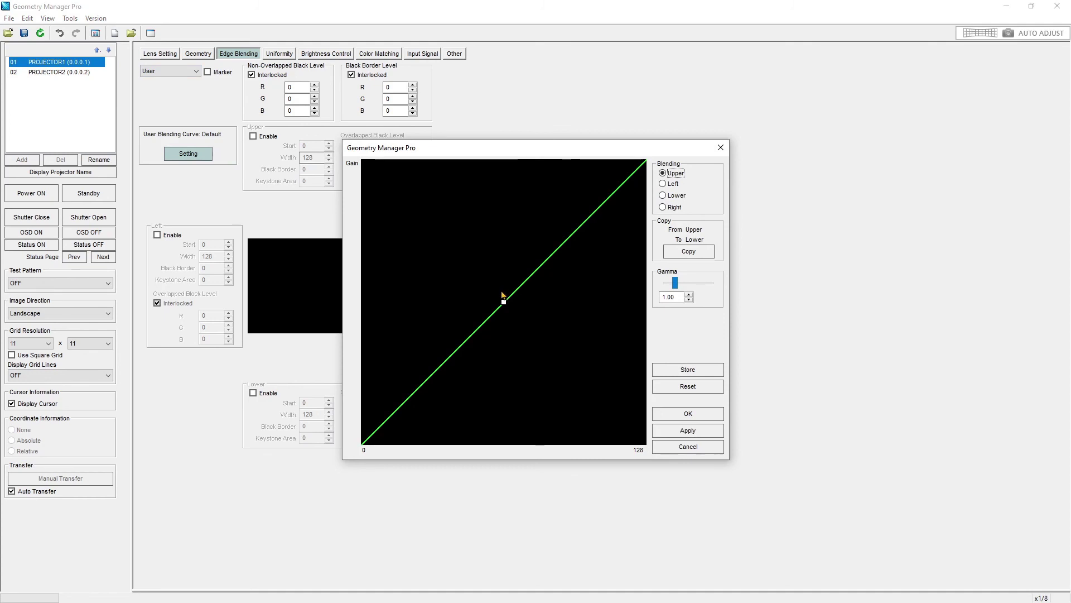
{"action": "left_click_drag", "start_coordinate": [503, 301], "coordinate": [584, 236]}
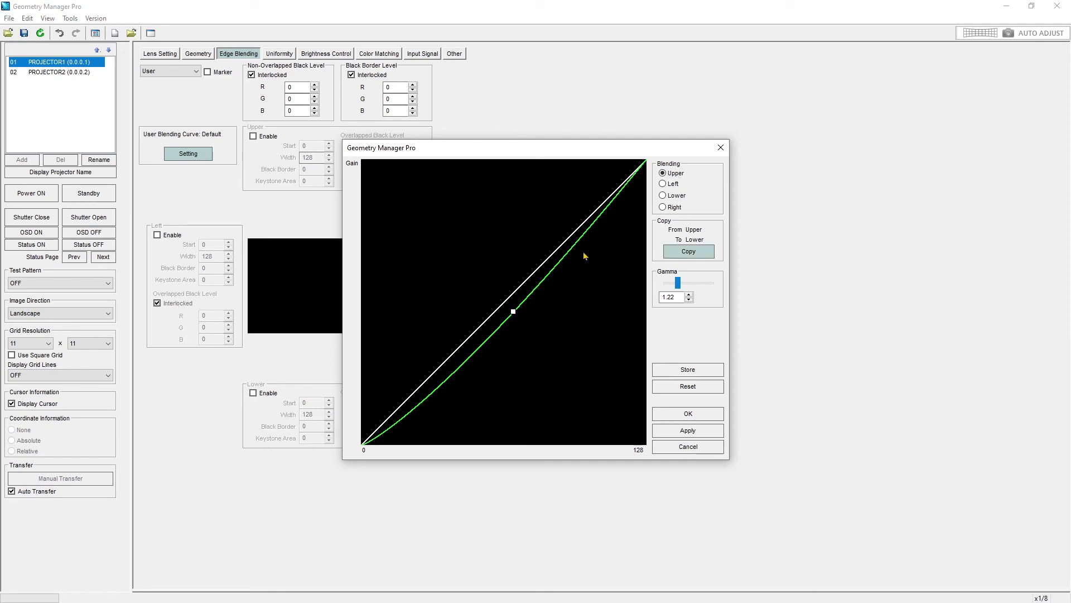
{"action": "left_click", "coordinate": [685, 385]}
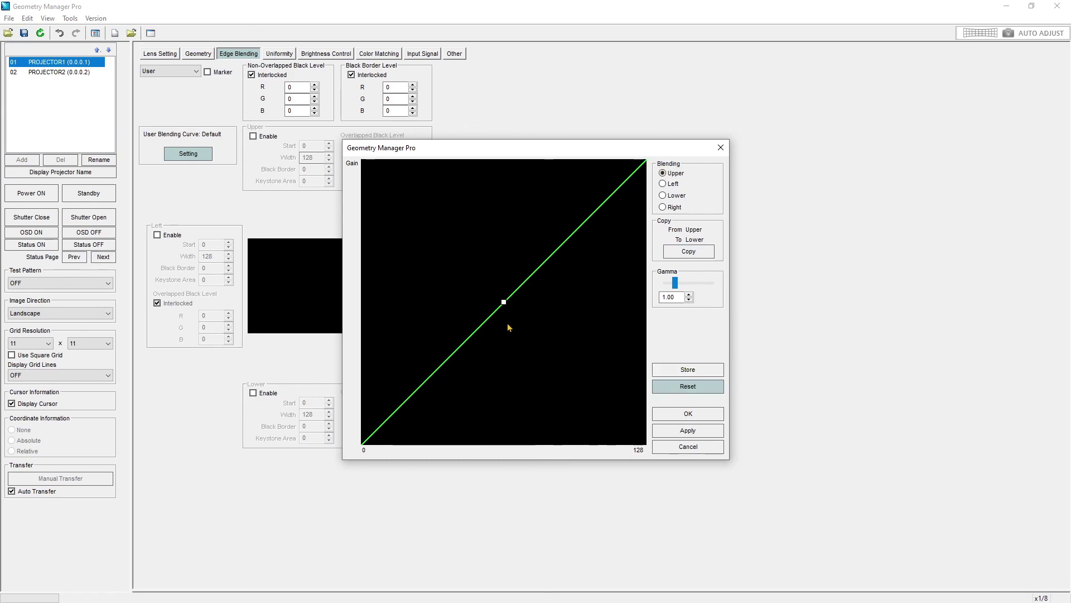
{"action": "left_click", "coordinate": [674, 448]}
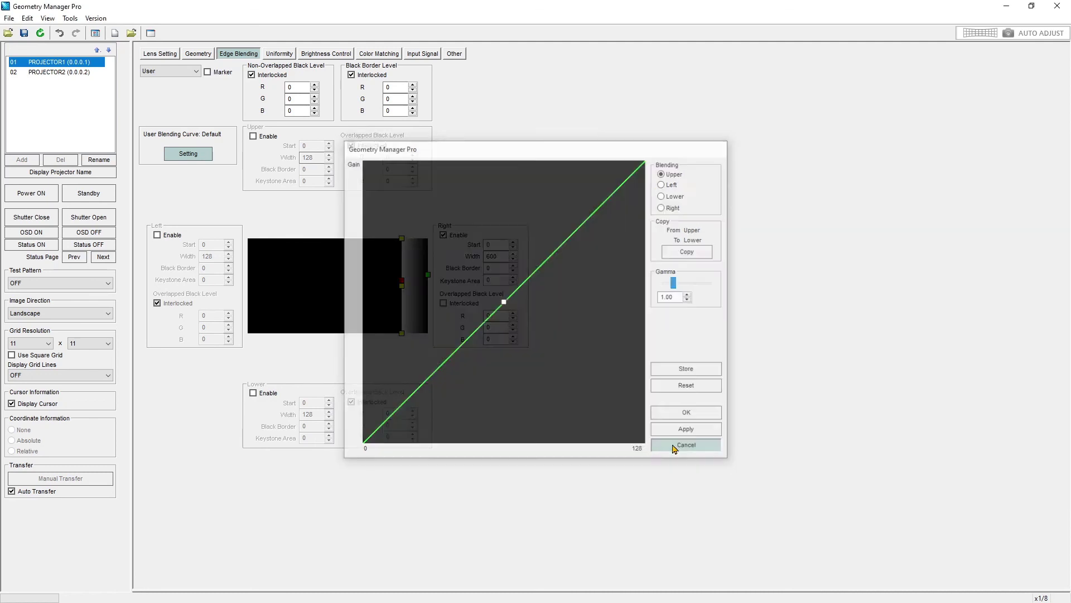